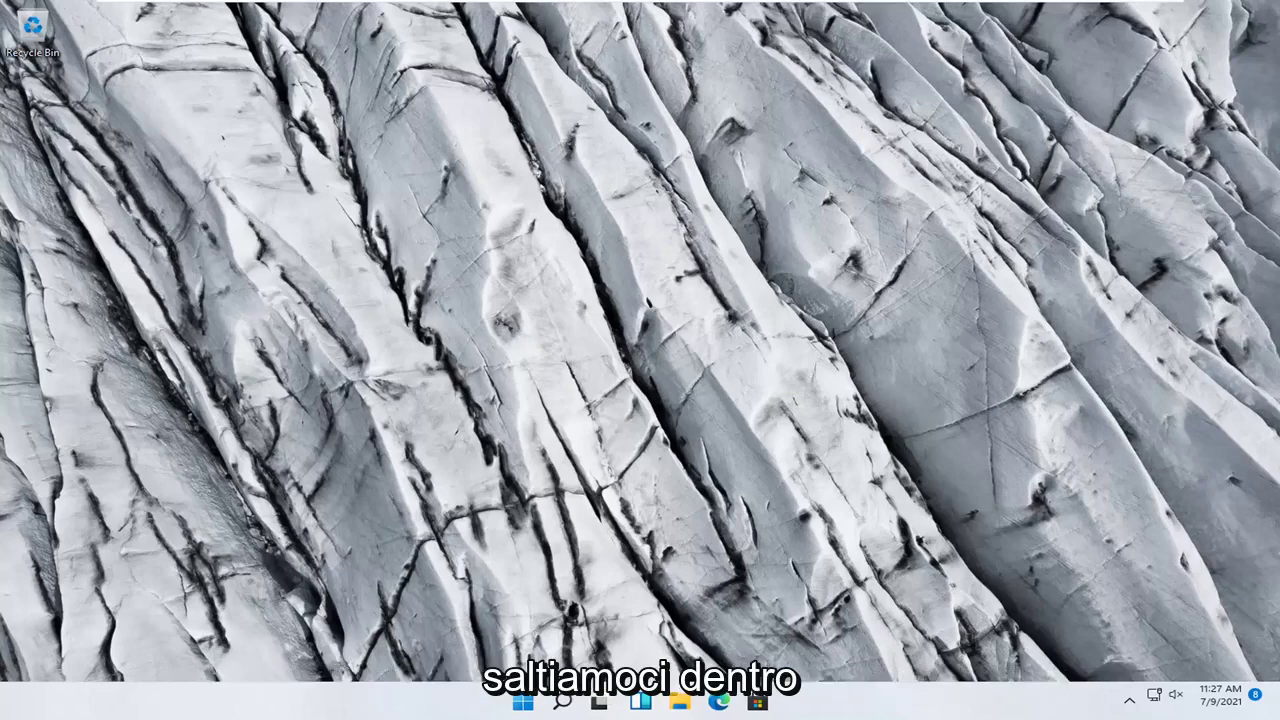
- Open the Other troubleshooters list from the Troubleshoot page of the System settings
right_click(518, 703)
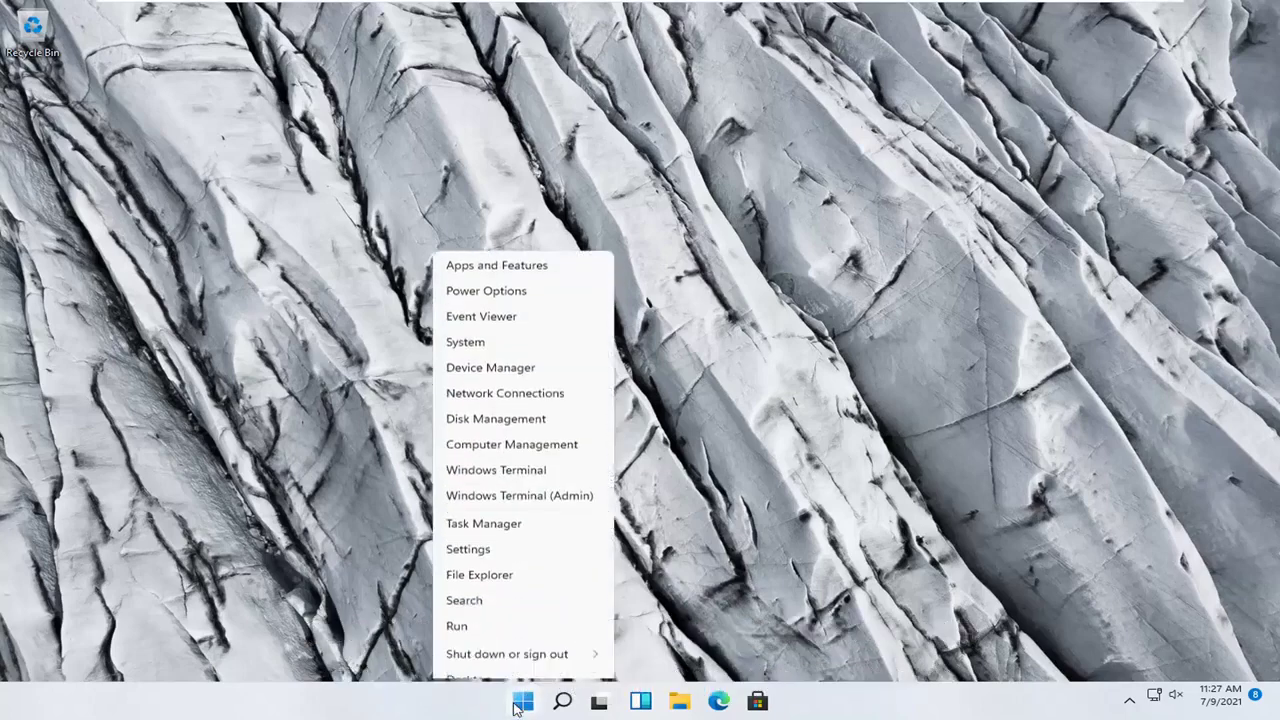
click(489, 537)
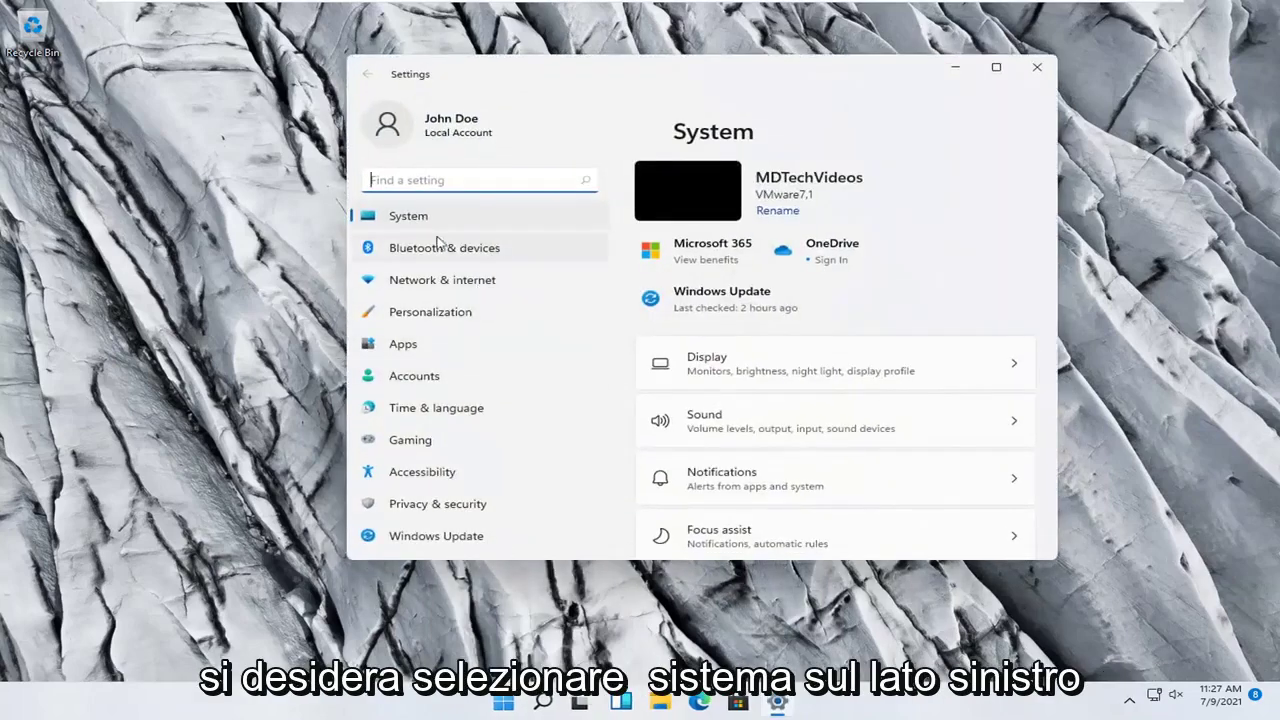
click(408, 218)
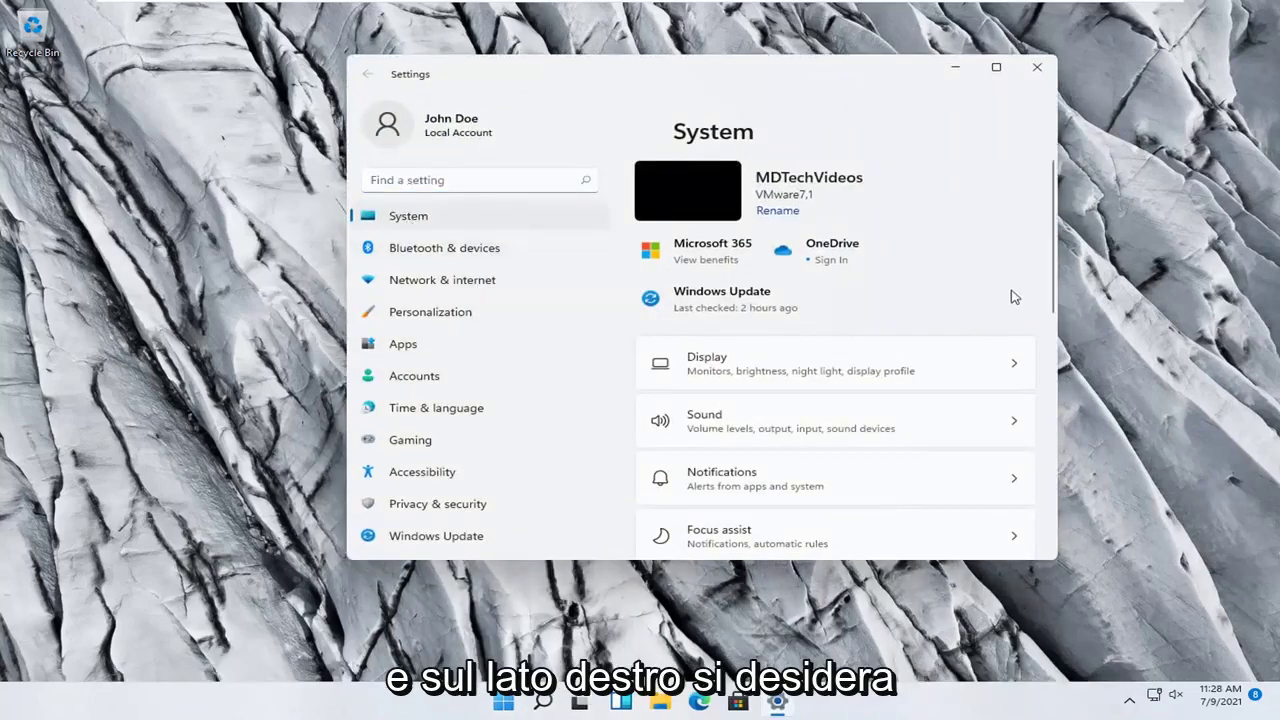
scroll(855, 363, down, 5)
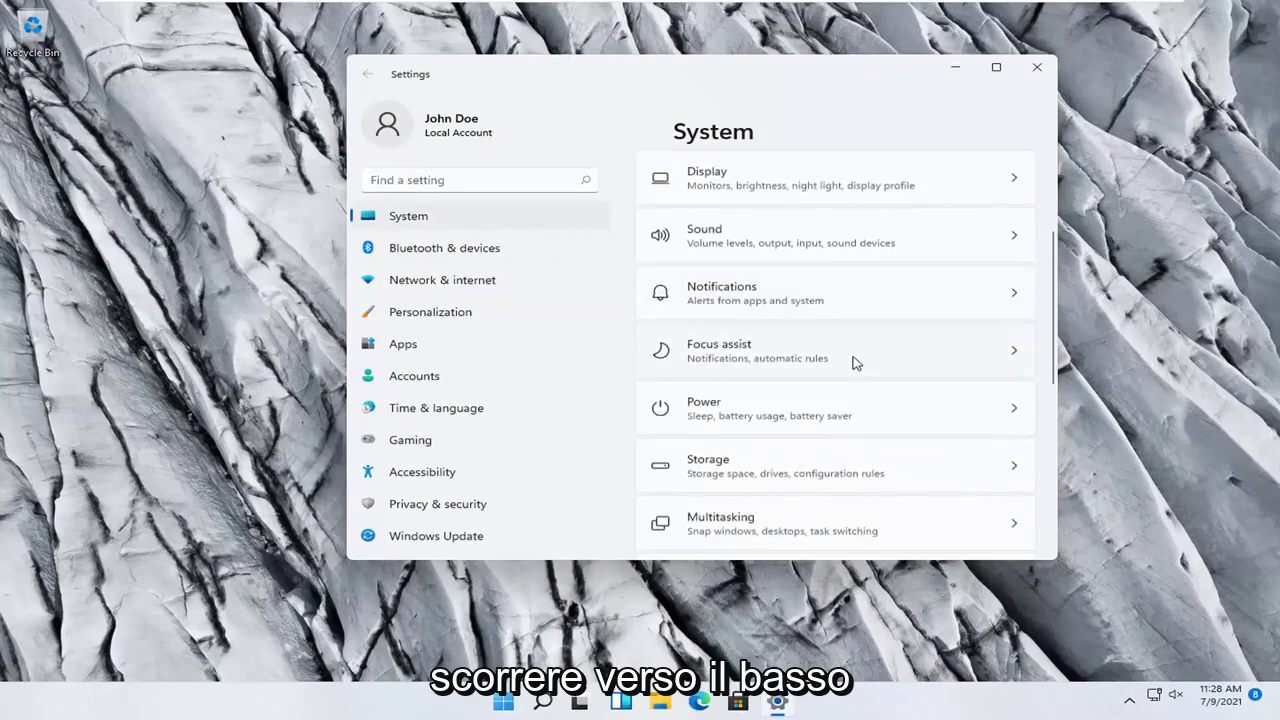
scroll(855, 363, down, 2)
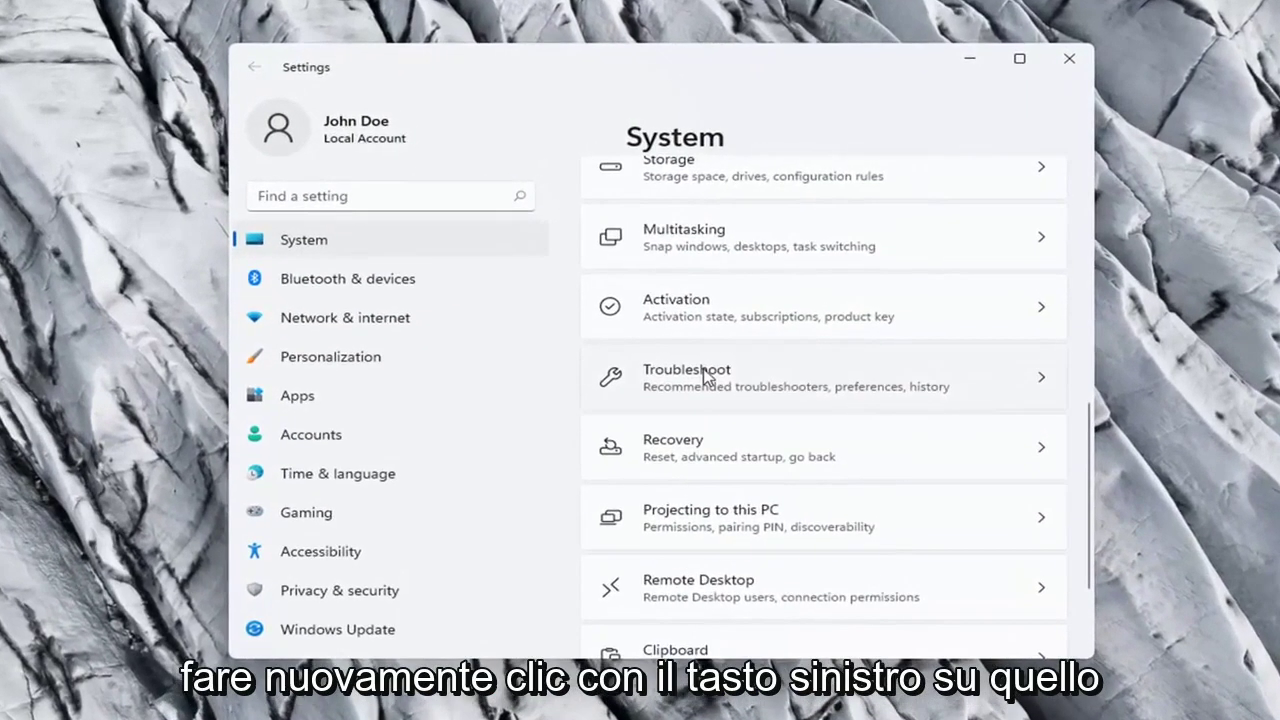
click(708, 368)
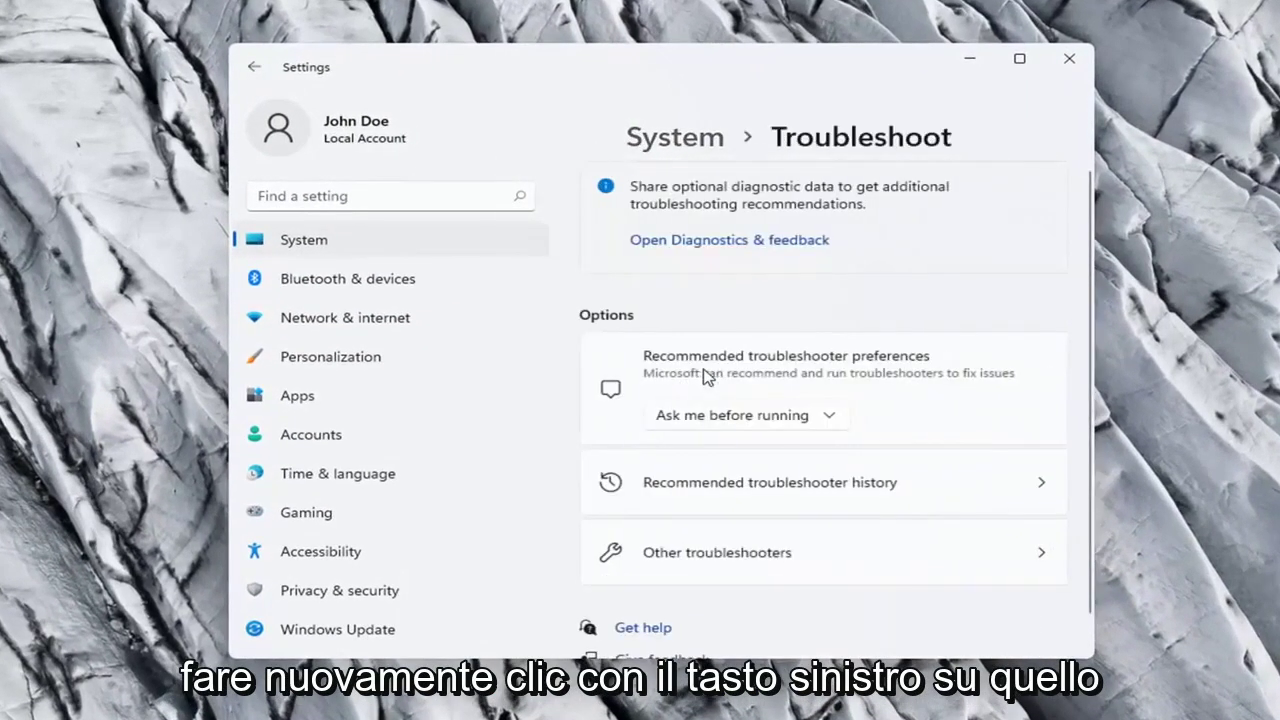
scroll(831, 344, down, 1)
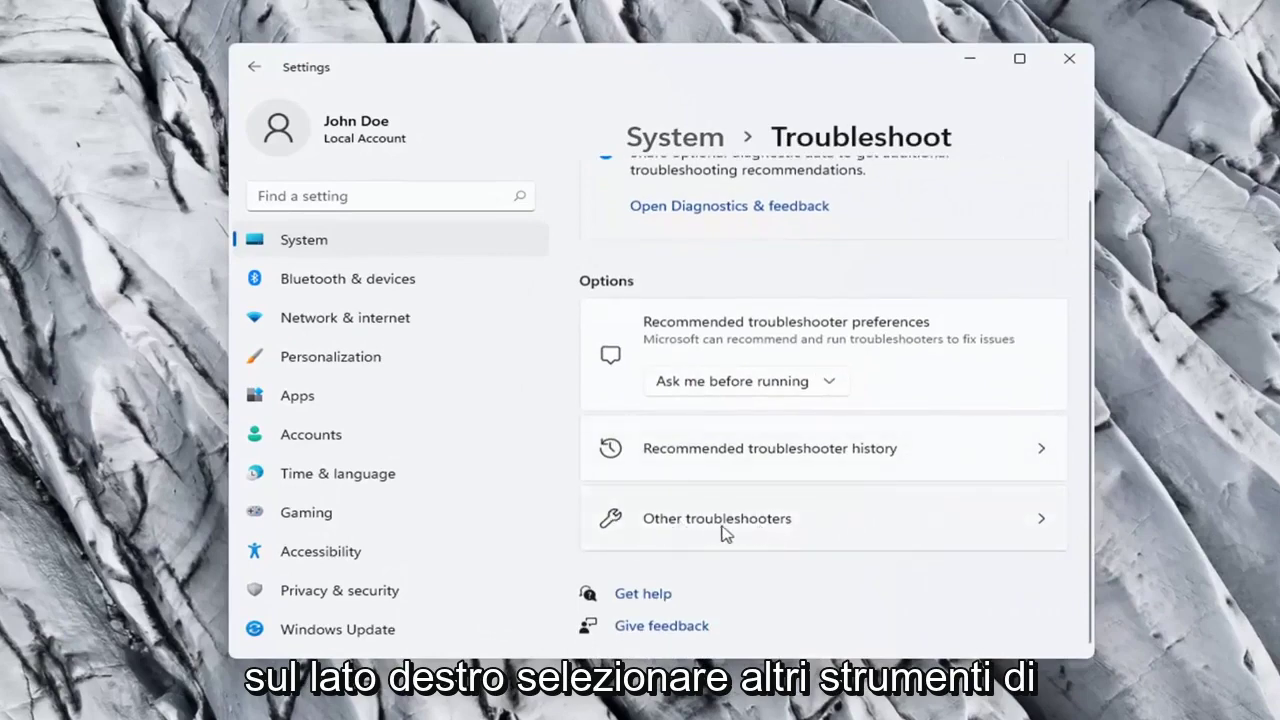
click(757, 528)
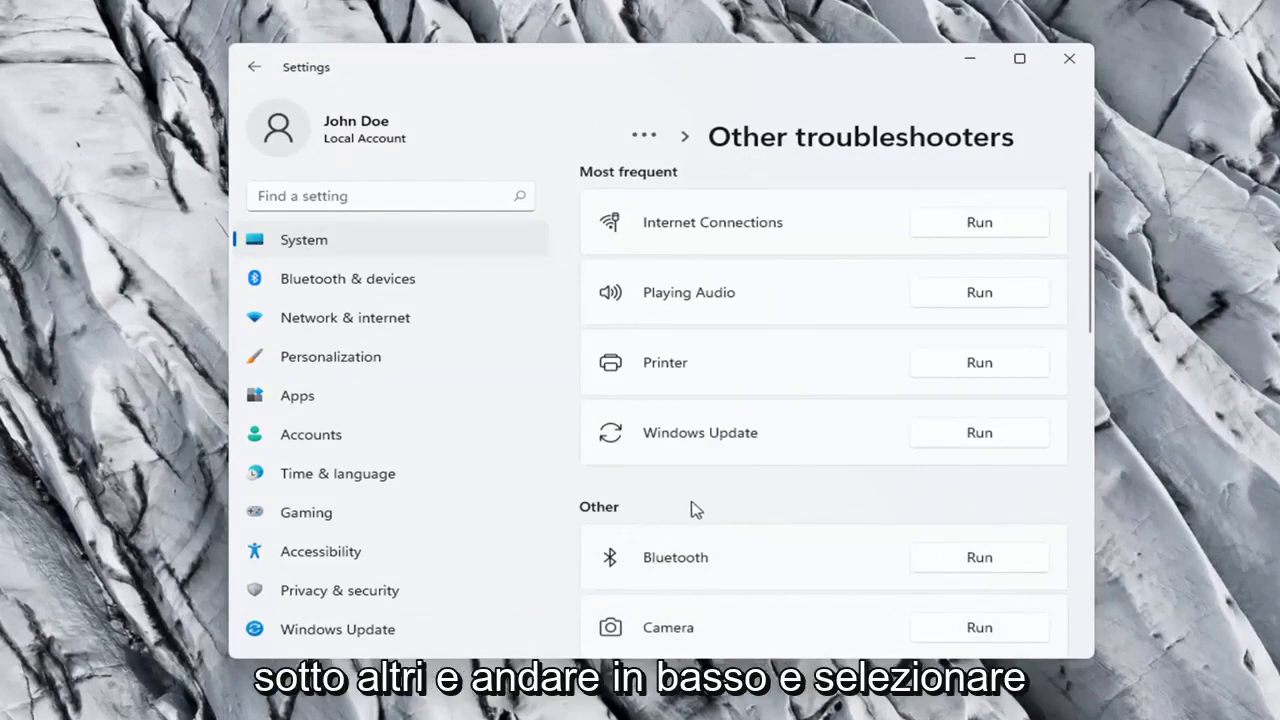
- Run the Network Adapter troubleshooter, and close it together with the Settings window when it finishes
scroll(694, 510, down, 2)
scroll(697, 510, down, 2)
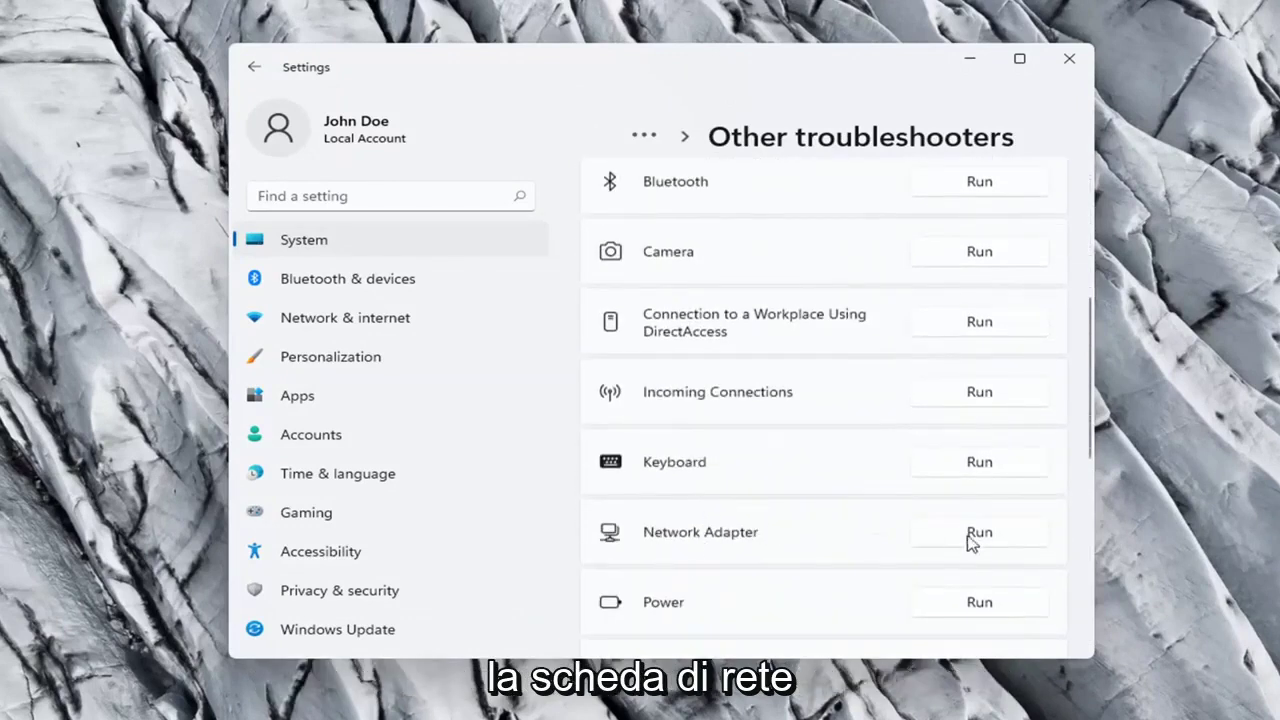
click(979, 533)
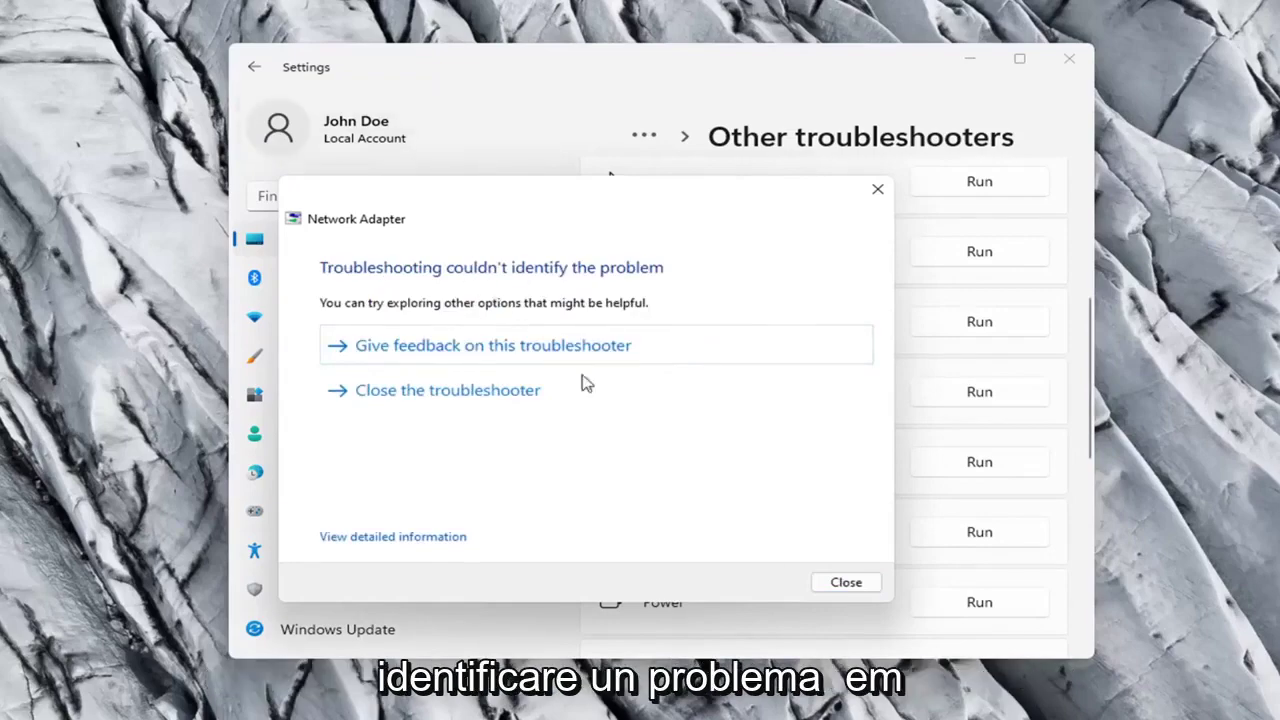
click(840, 588)
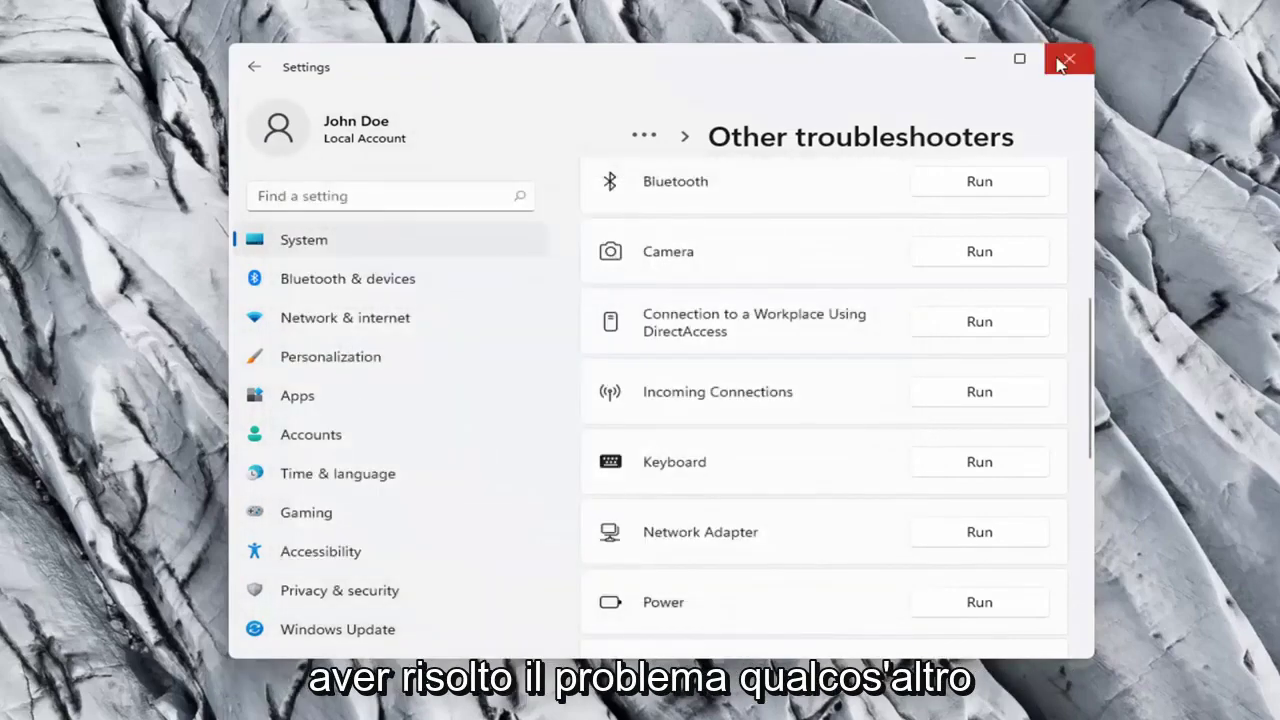
click(1066, 63)
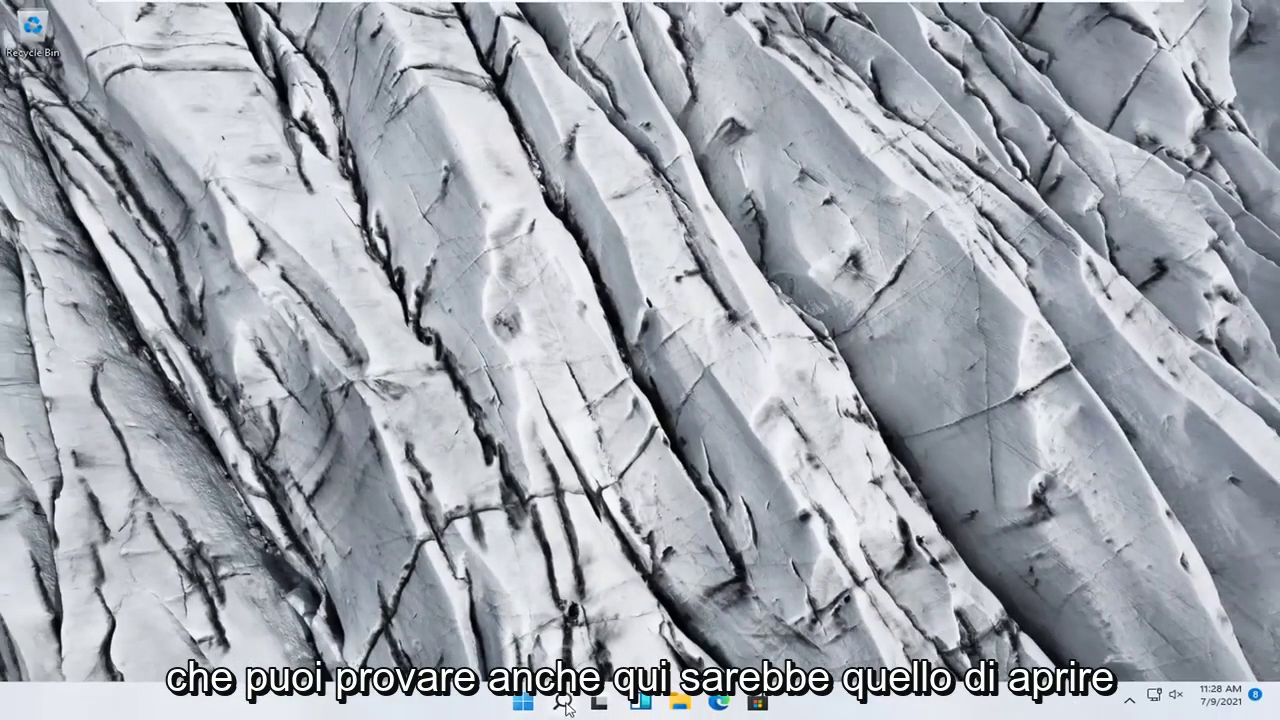
- Search for cmd, open Command Prompt as administrator with permission granted, and move its window toward the middle of the desktop
click(559, 707)
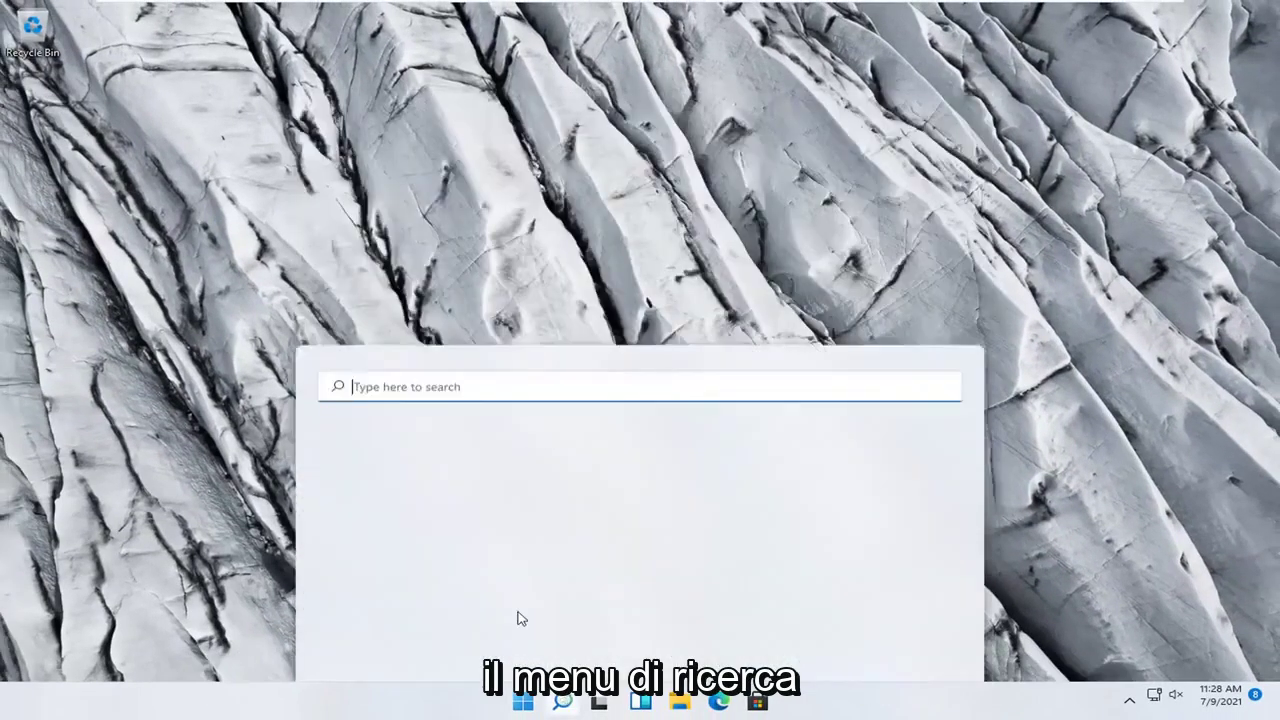
text(cmd)
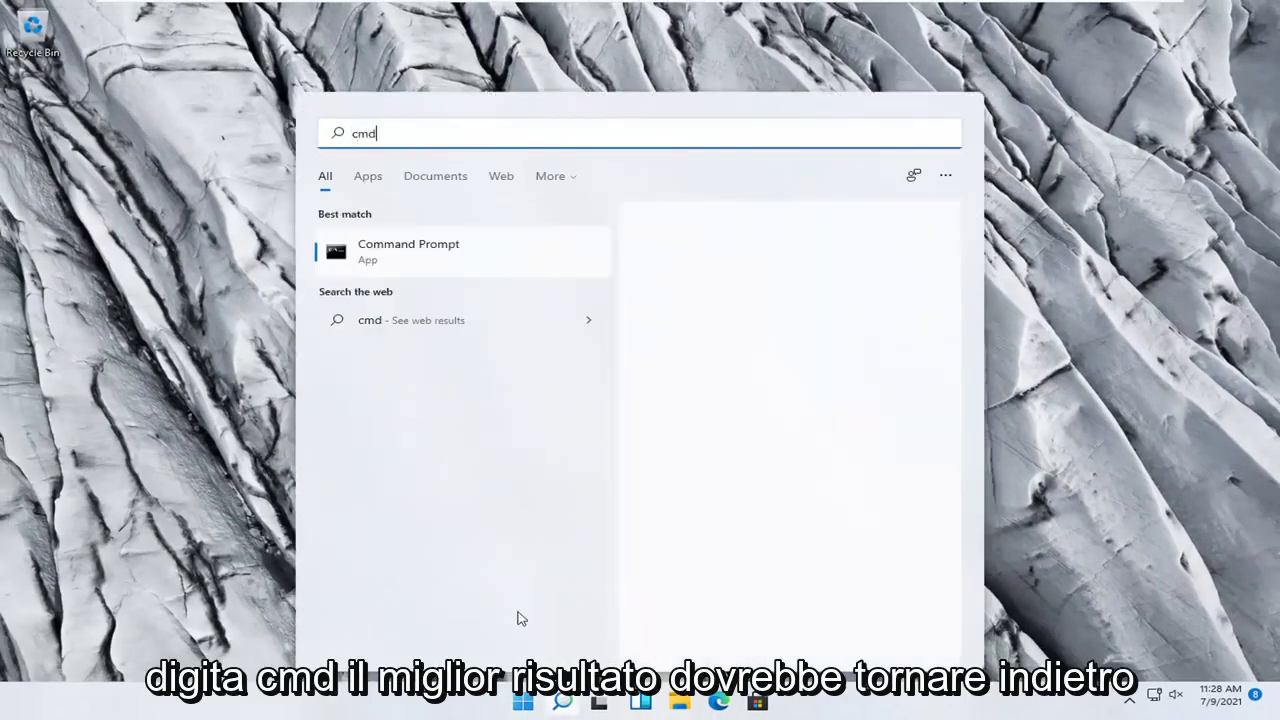
right_click(405, 263)
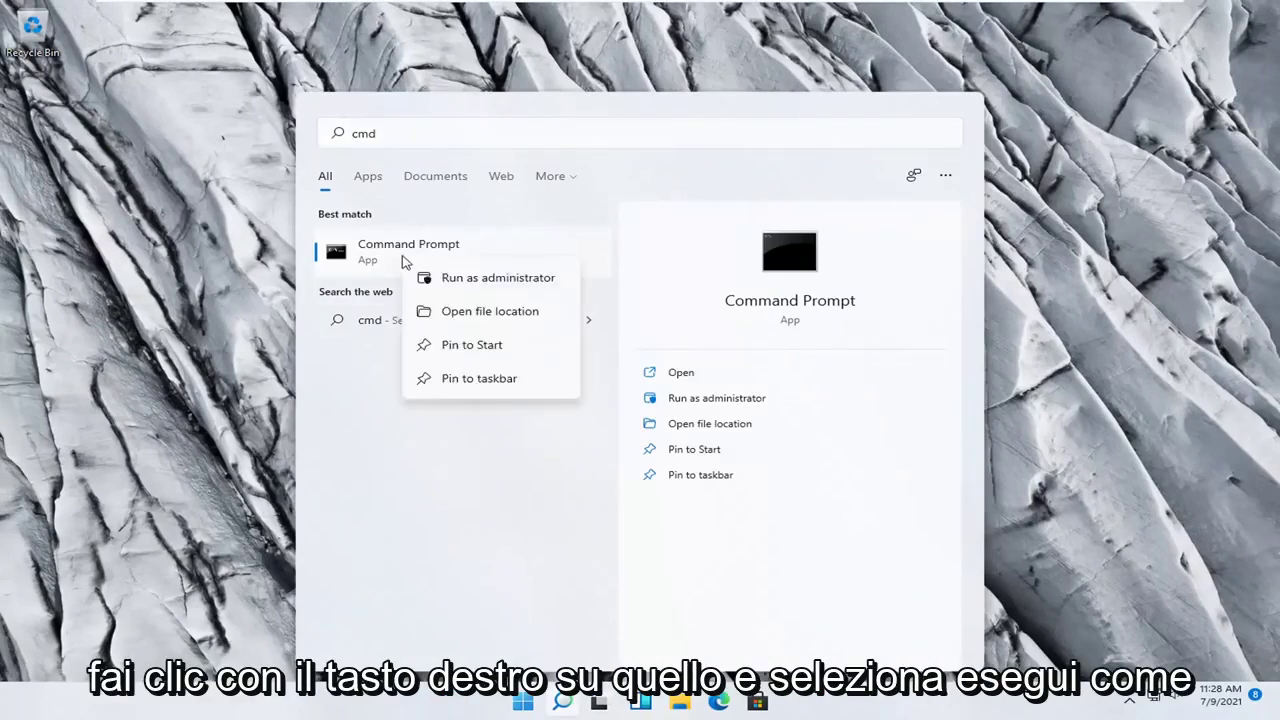
click(463, 280)
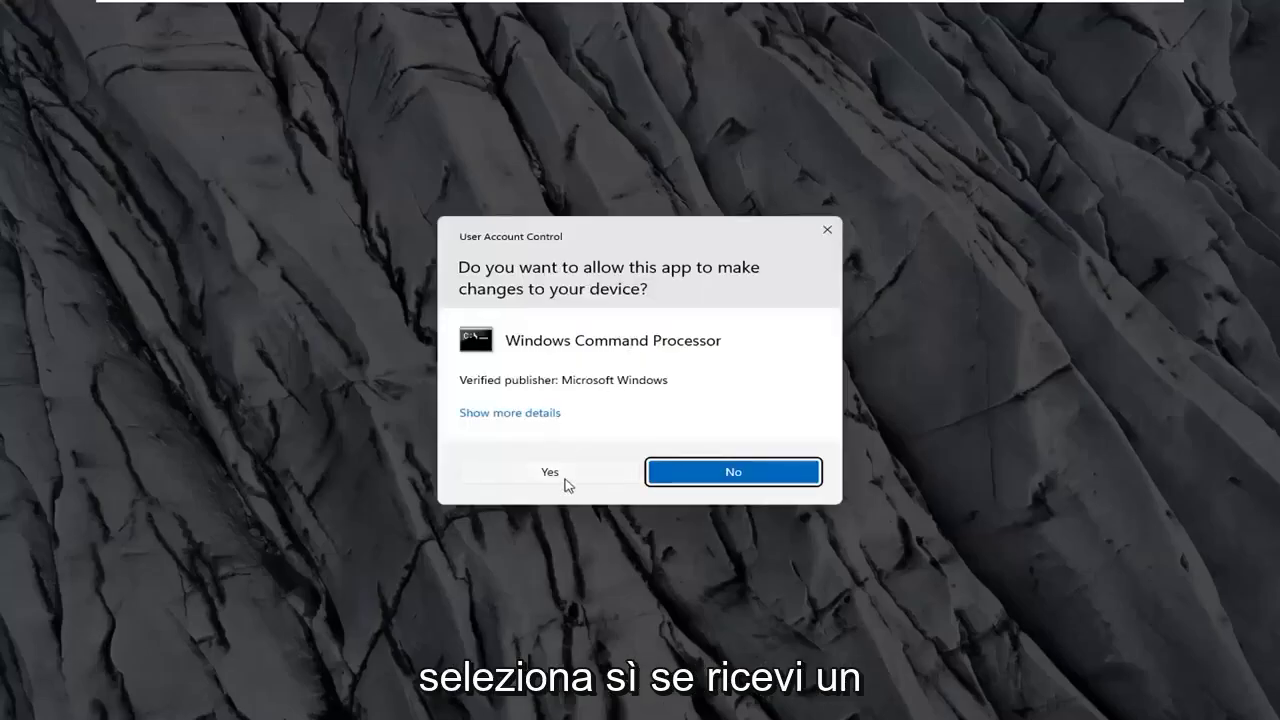
click(566, 478)
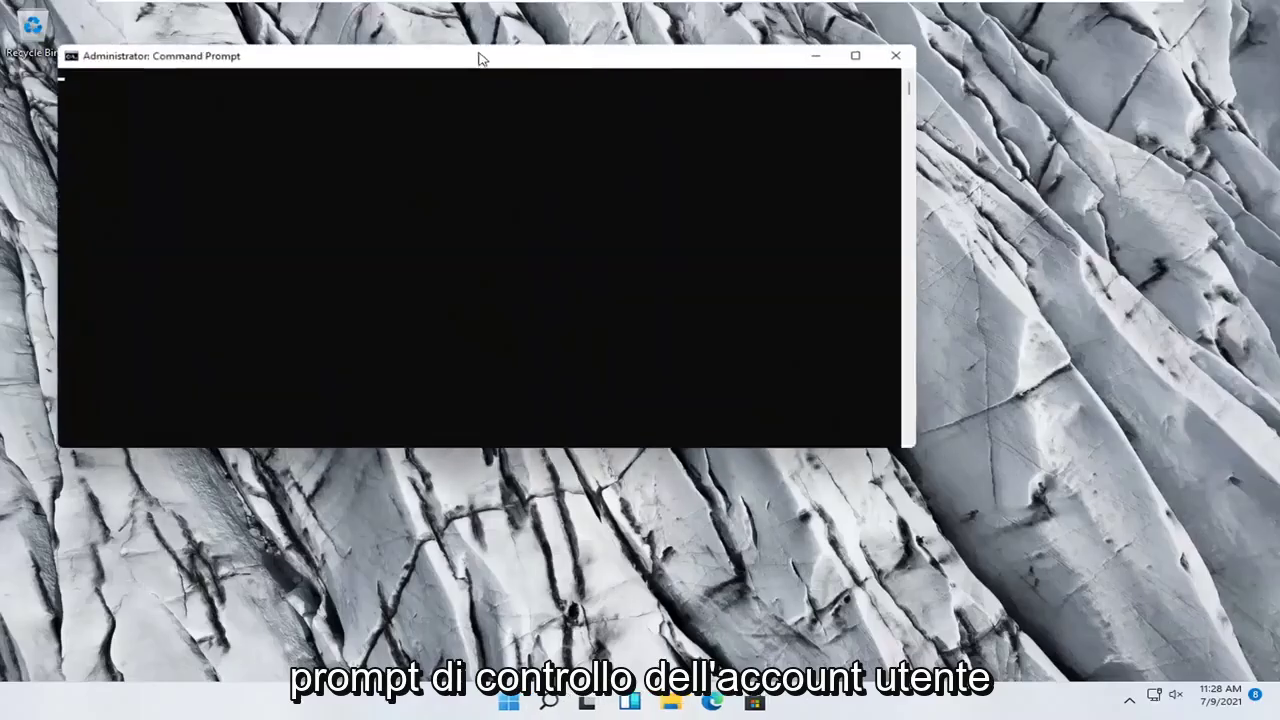
drag(489, 63, 655, 118)
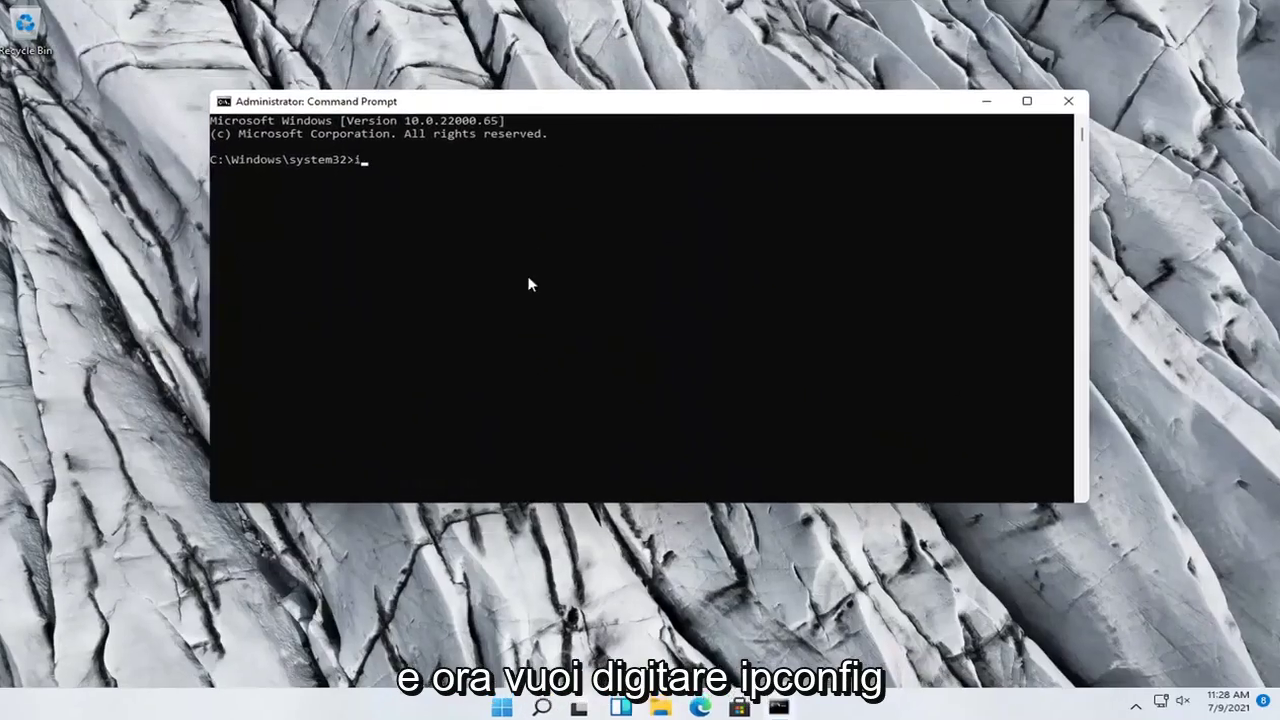
- Flush the DNS resolver cache by running ipconfig /flushdns
text(ipconfig /flsu)
key(BackSpace)
key(BackSpace)
text(ushdns)
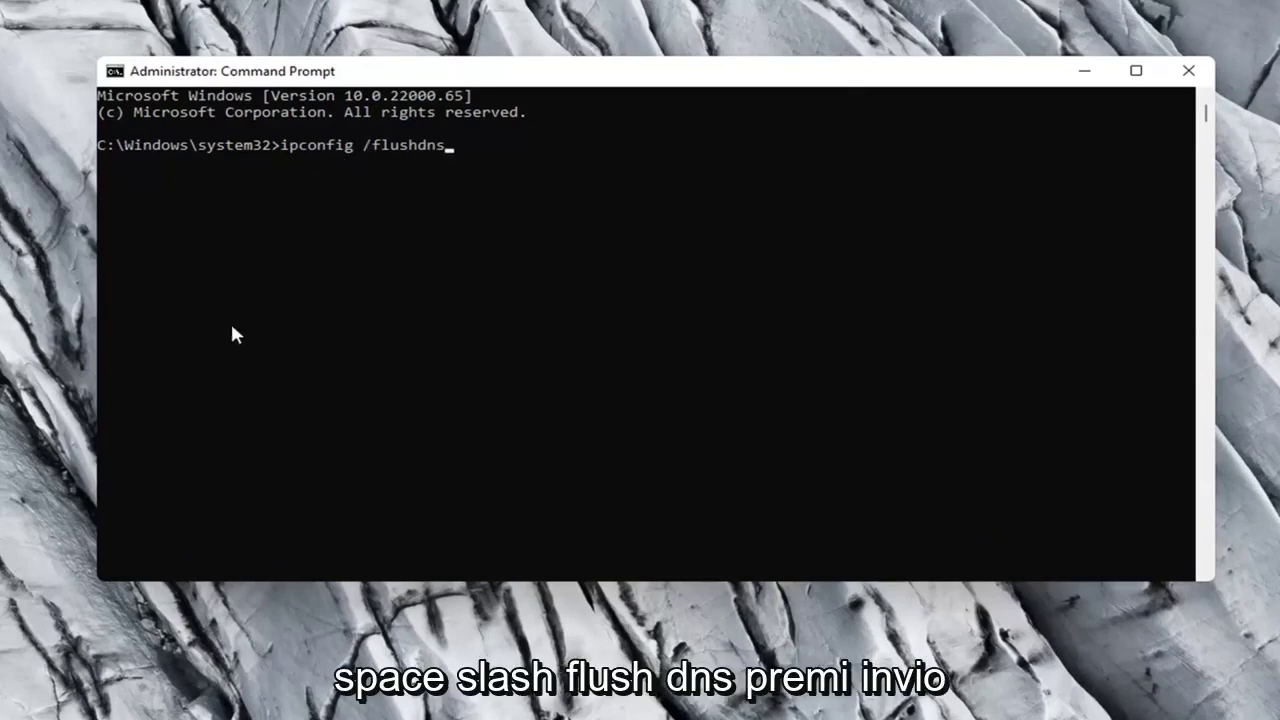
key(Return)
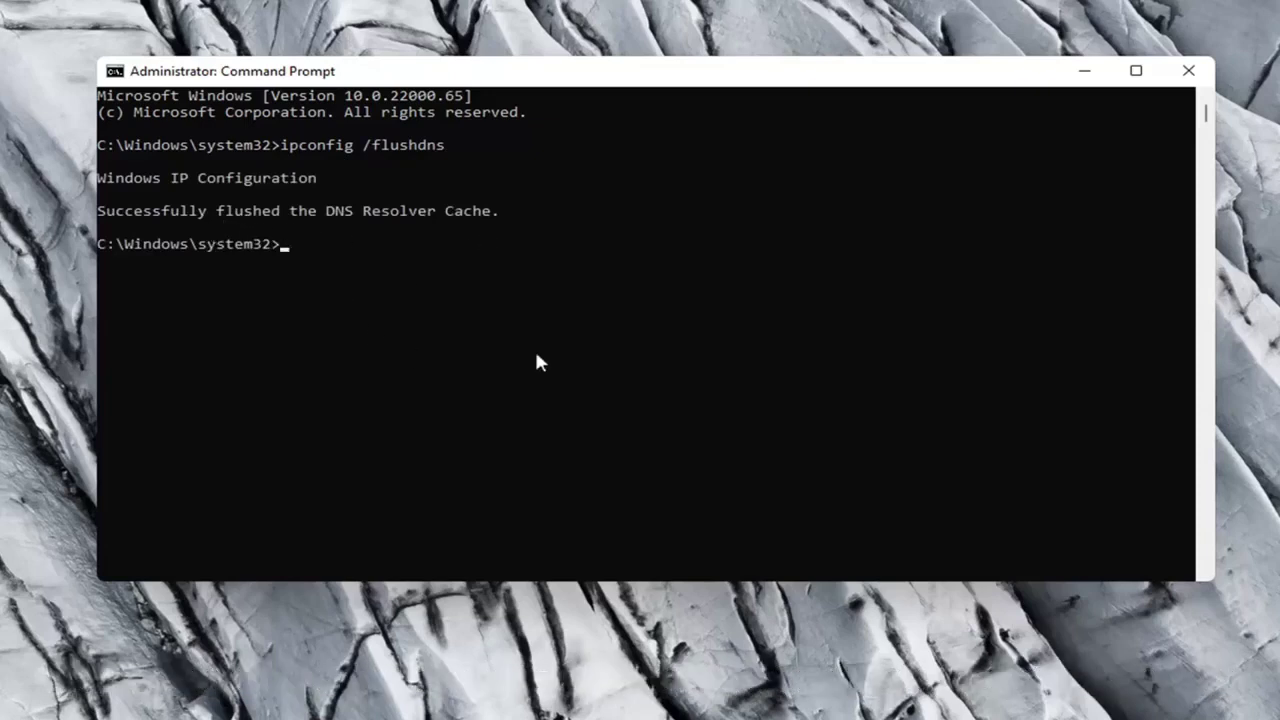
- Reset the Winsock catalog by running netsh winsock reset
text(netsh w)
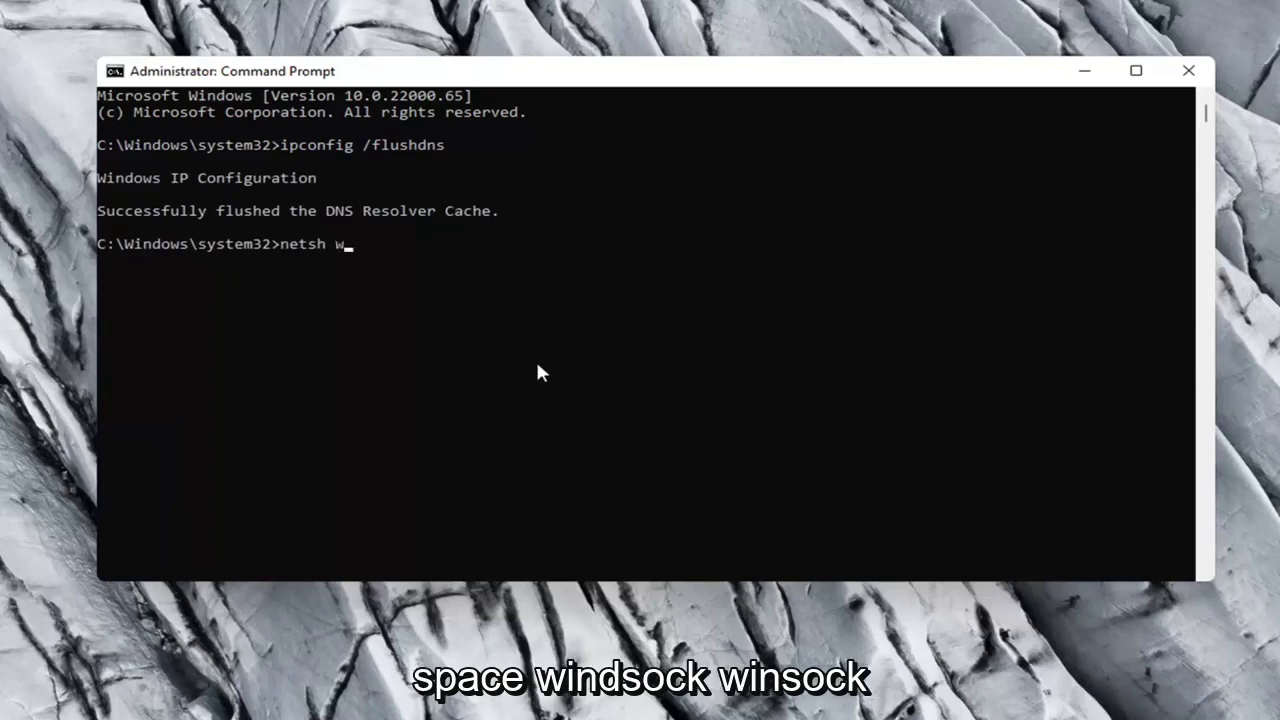
text(insock reset)
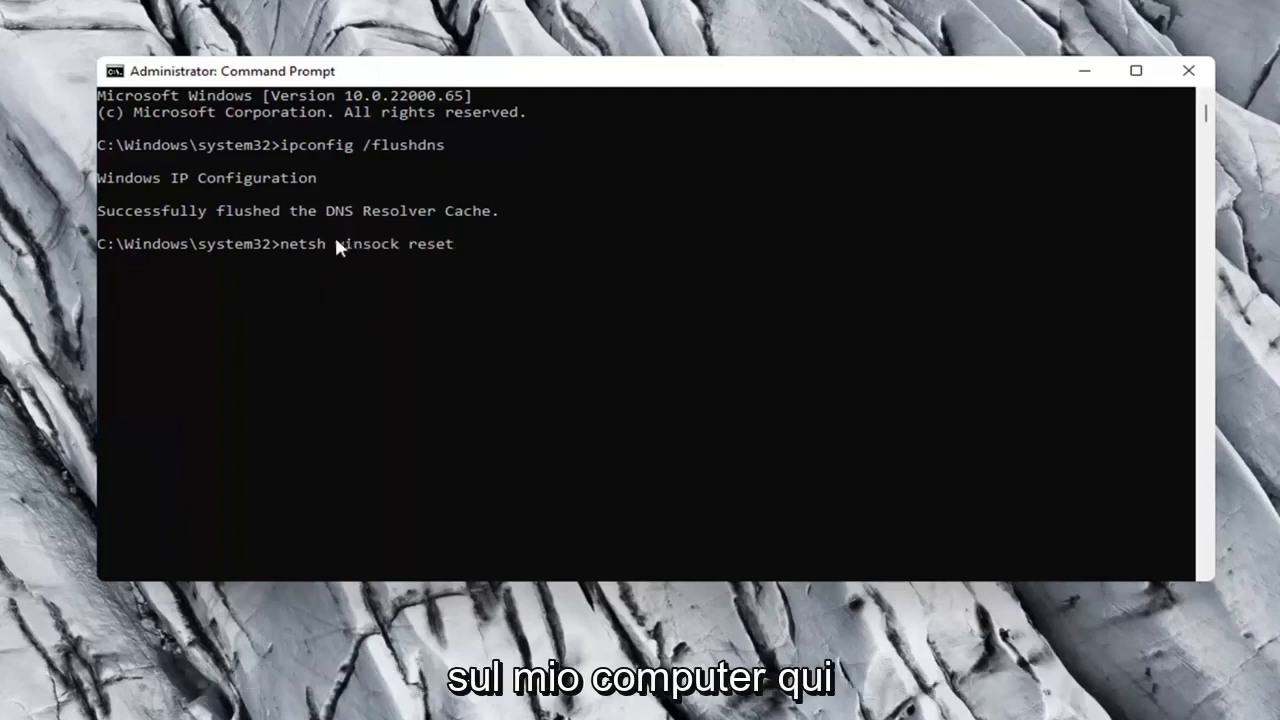
key(Return)
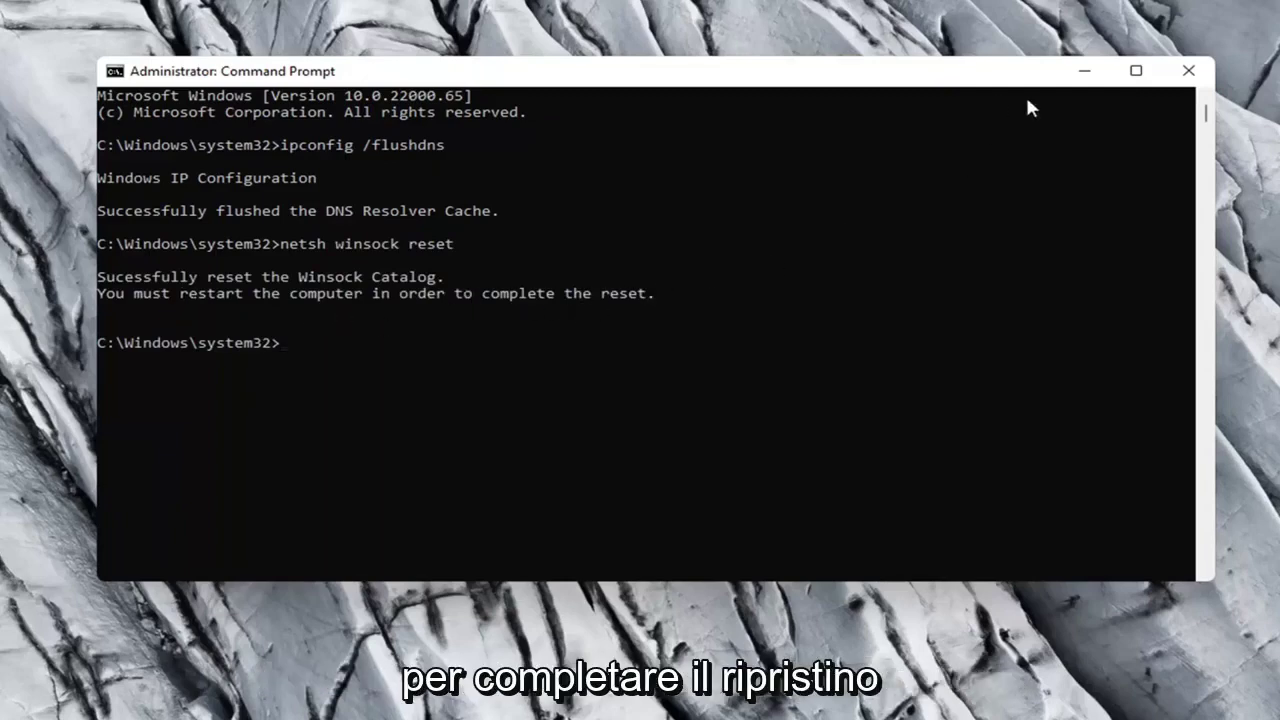
- Close Command Prompt and bring up the computer's shut down or sign out options
click(1188, 70)
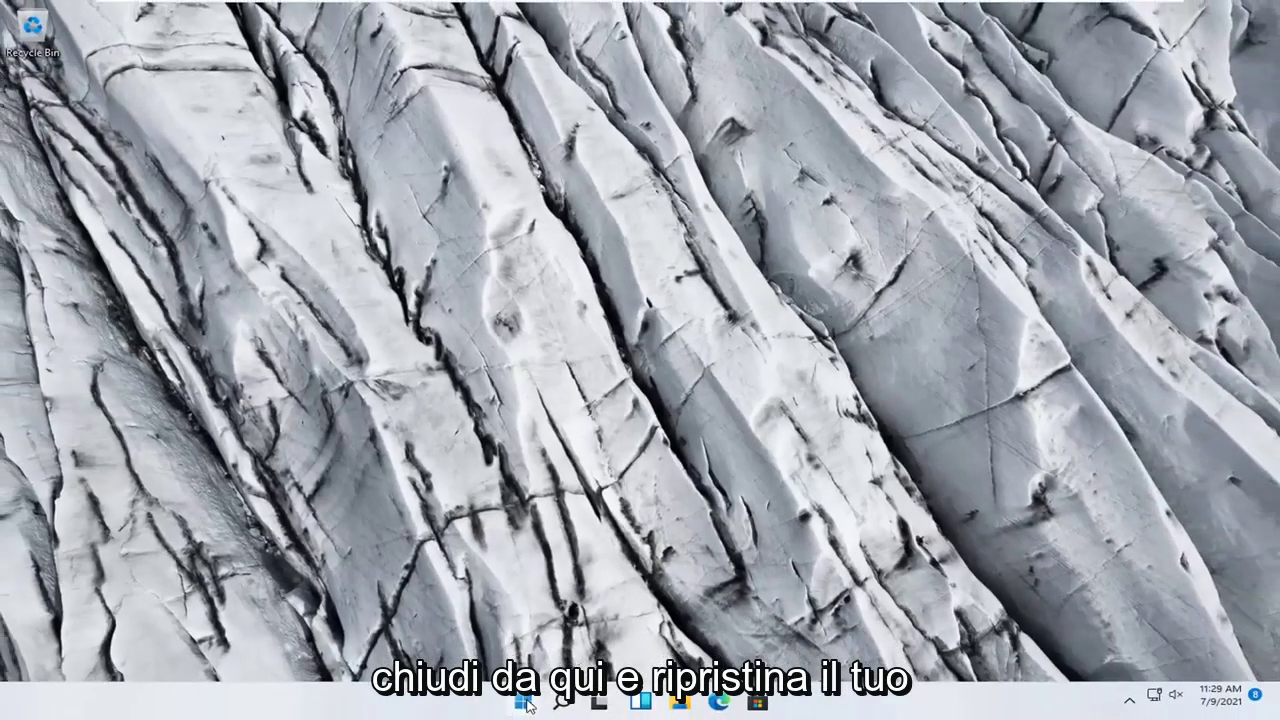
right_click(525, 703)
mouse_move(560, 637)
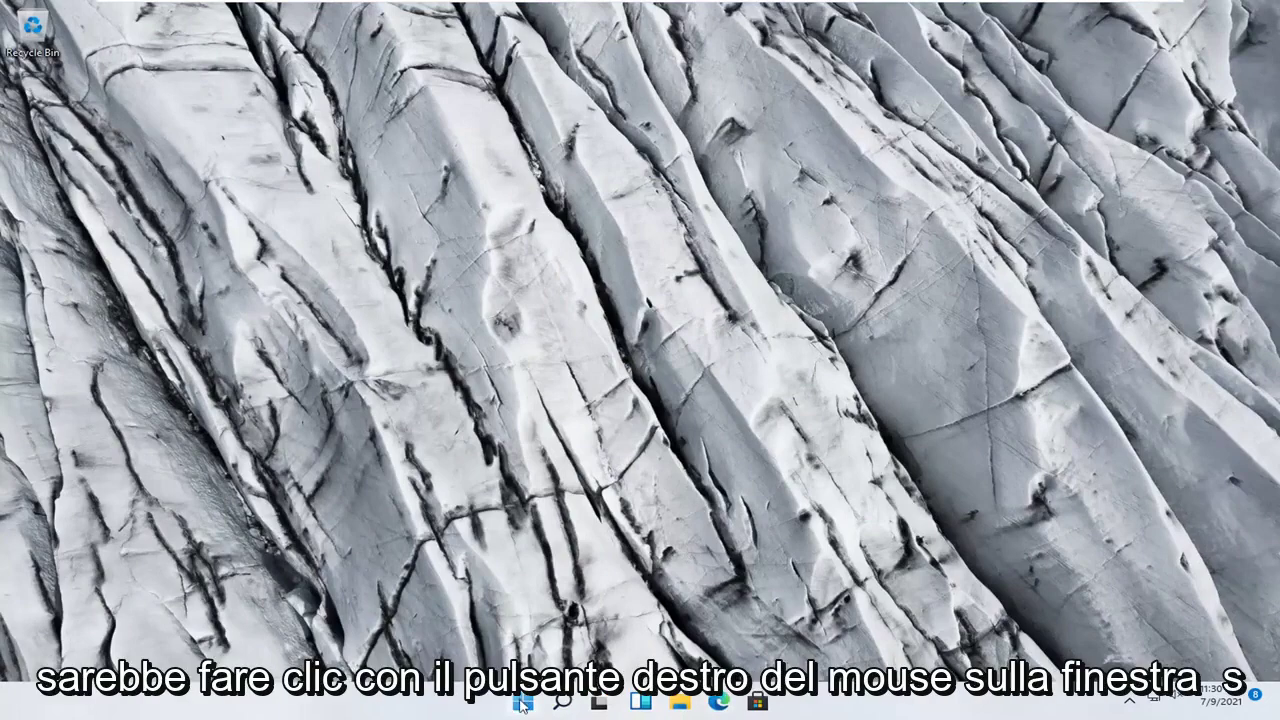
- Open Settings and go to Advanced network settings under Network & internet
right_click(522, 700)
click(467, 535)
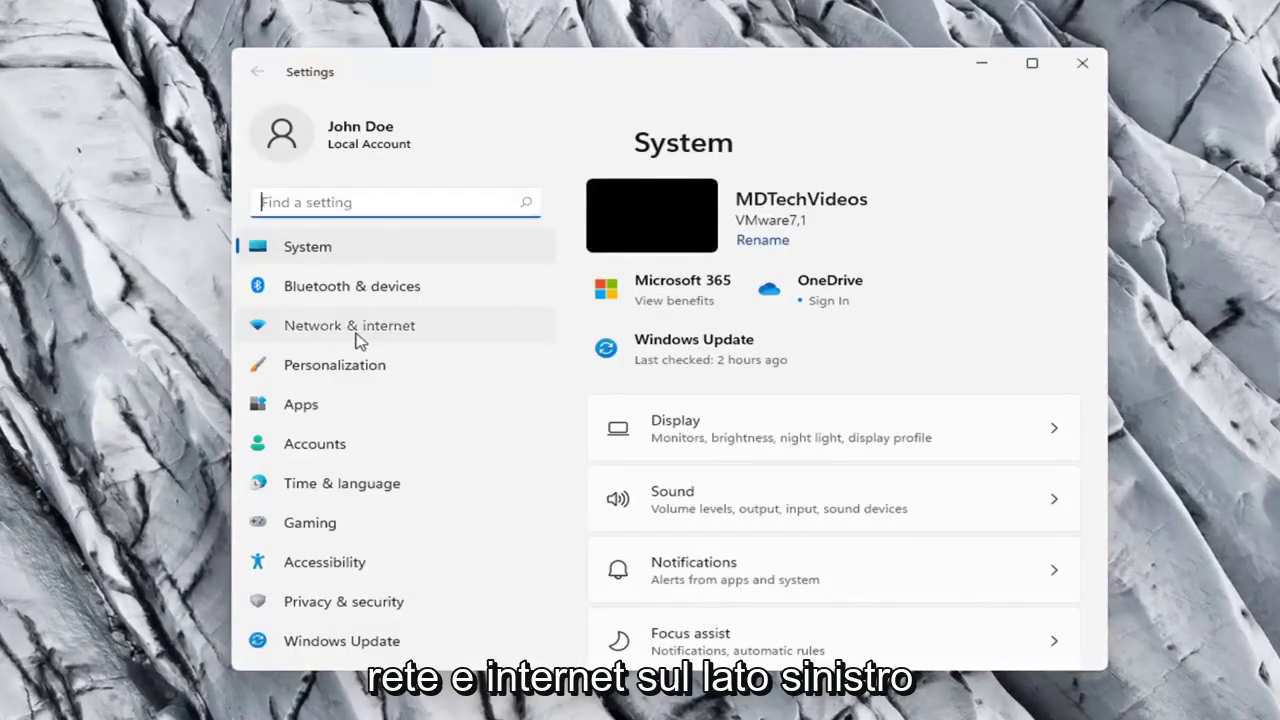
click(434, 336)
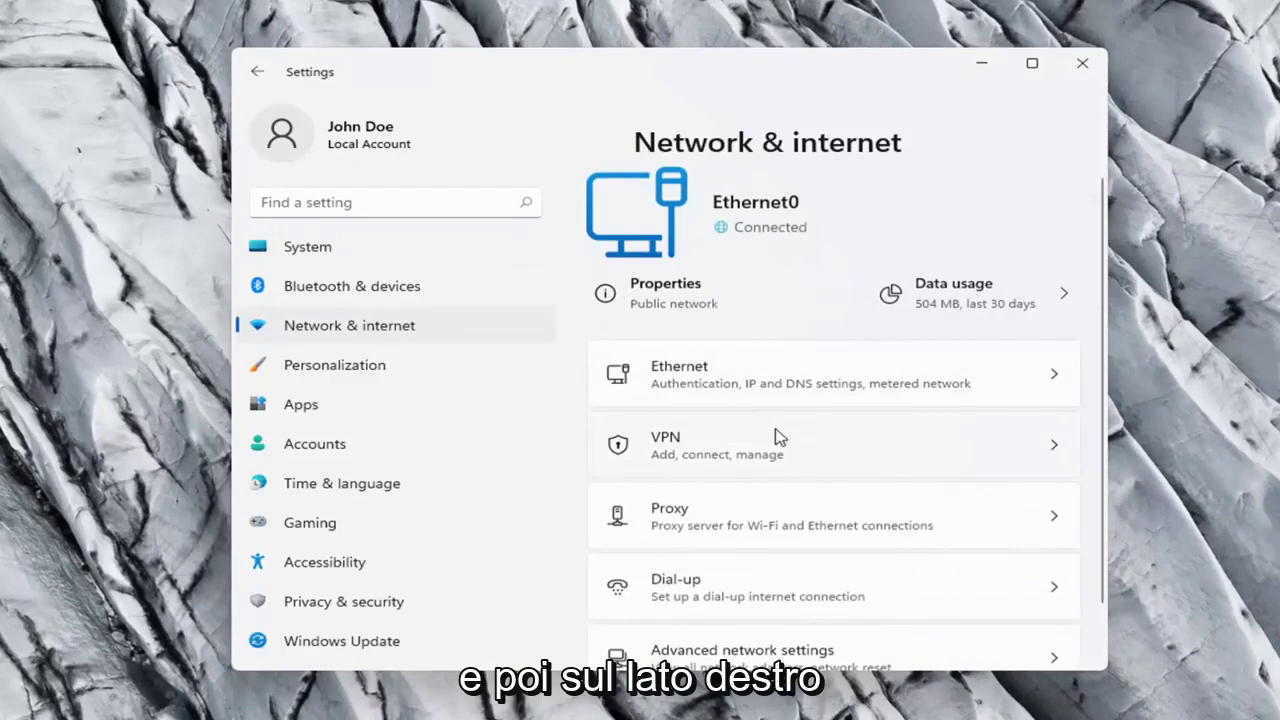
scroll(779, 438, down, 1)
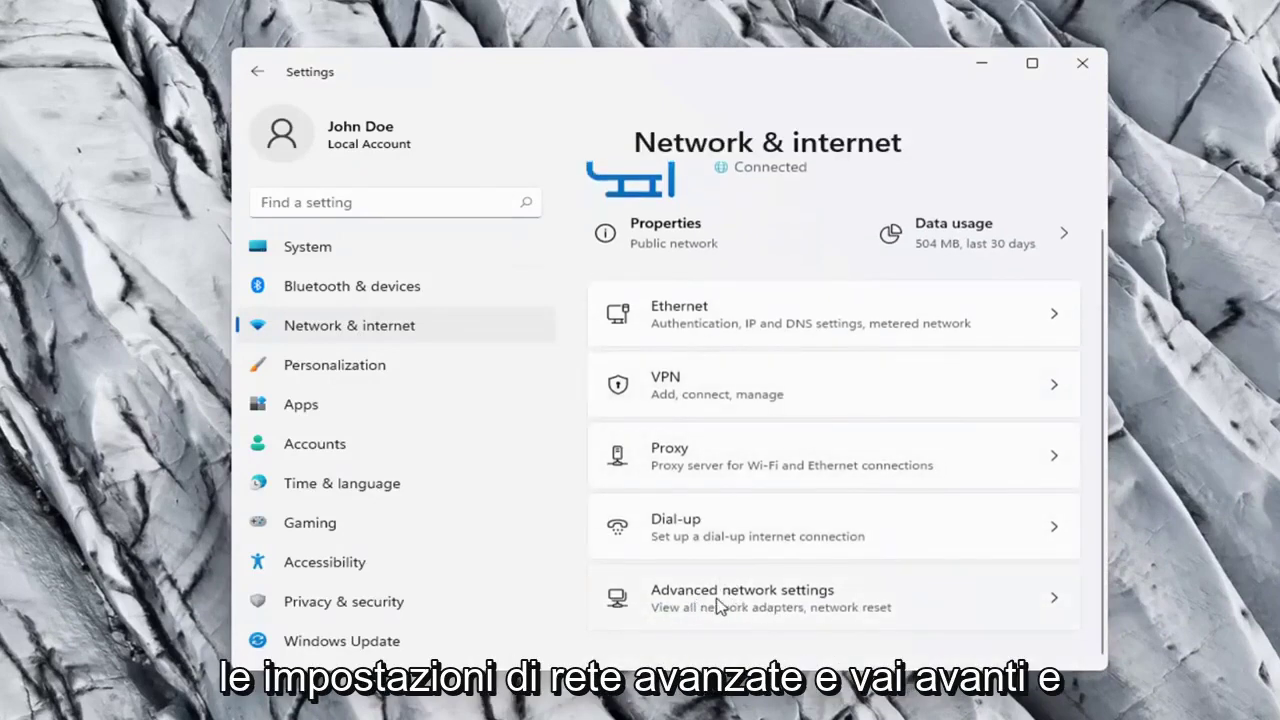
click(832, 605)
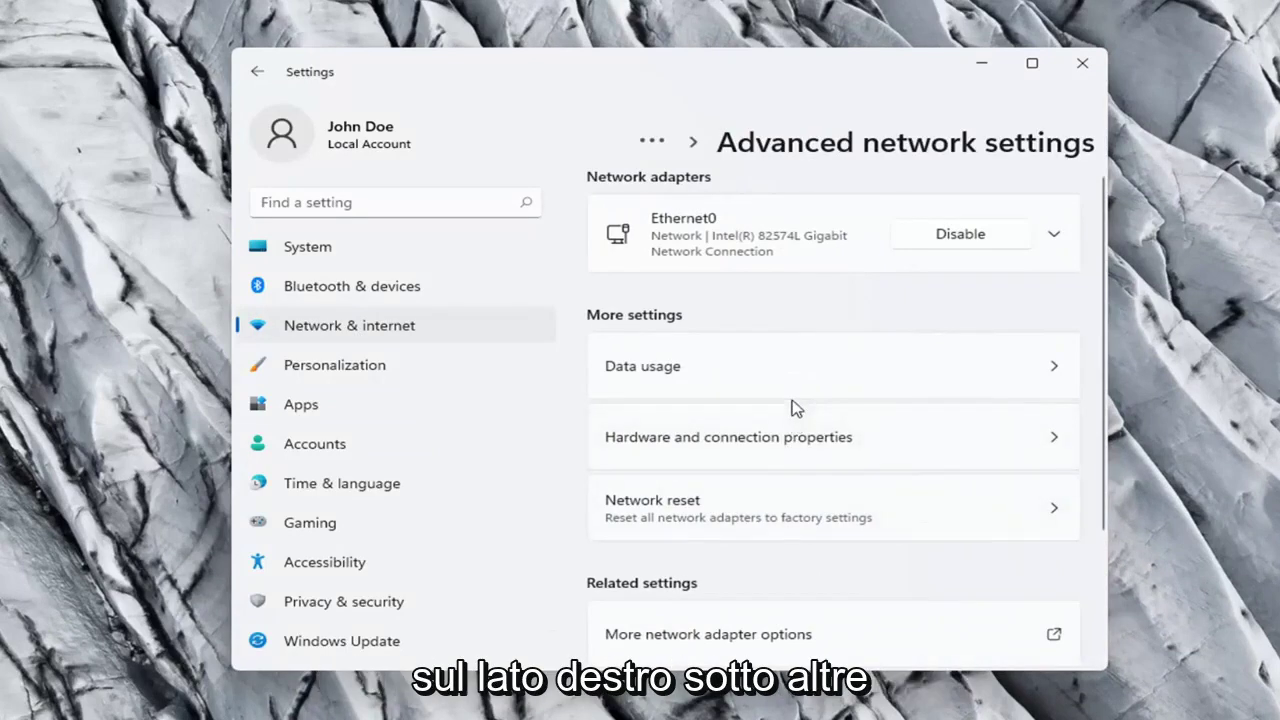
- Perform a Network reset of all network adapters, confirm it, and dismiss the sign-out notice
scroll(795, 408, down, 2)
scroll(620, 386, up, 1)
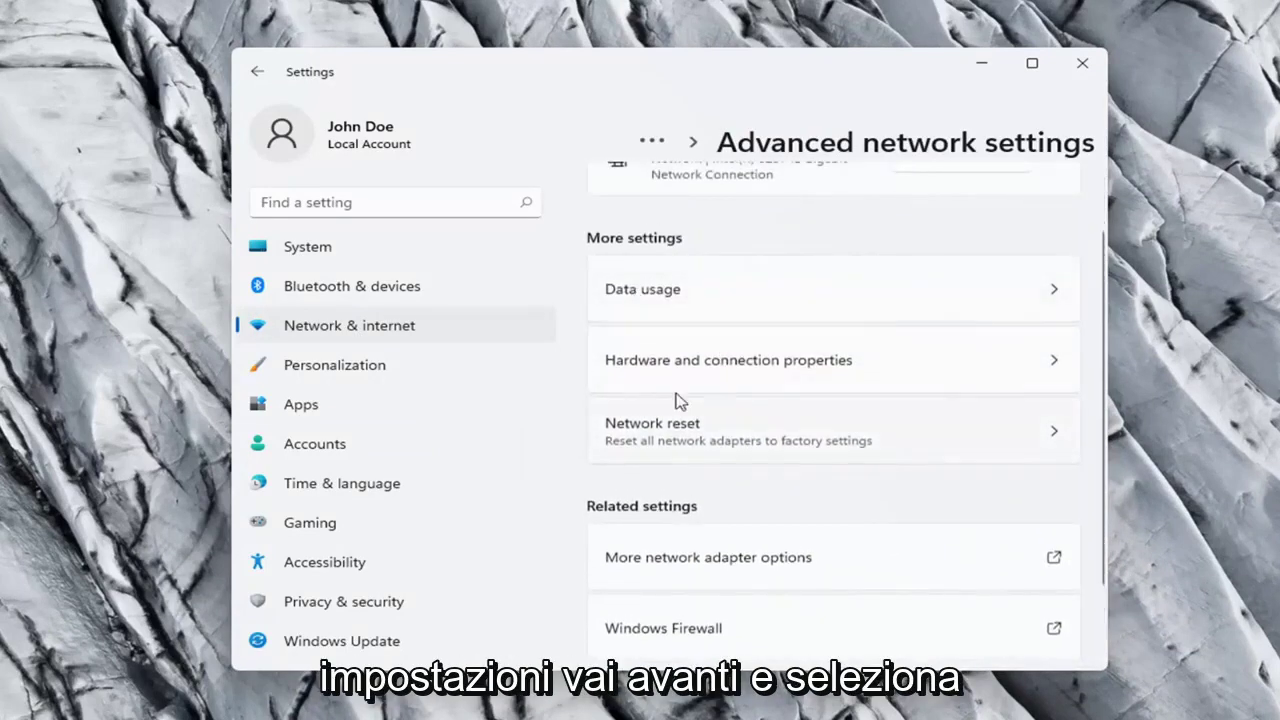
scroll(675, 400, down, 1)
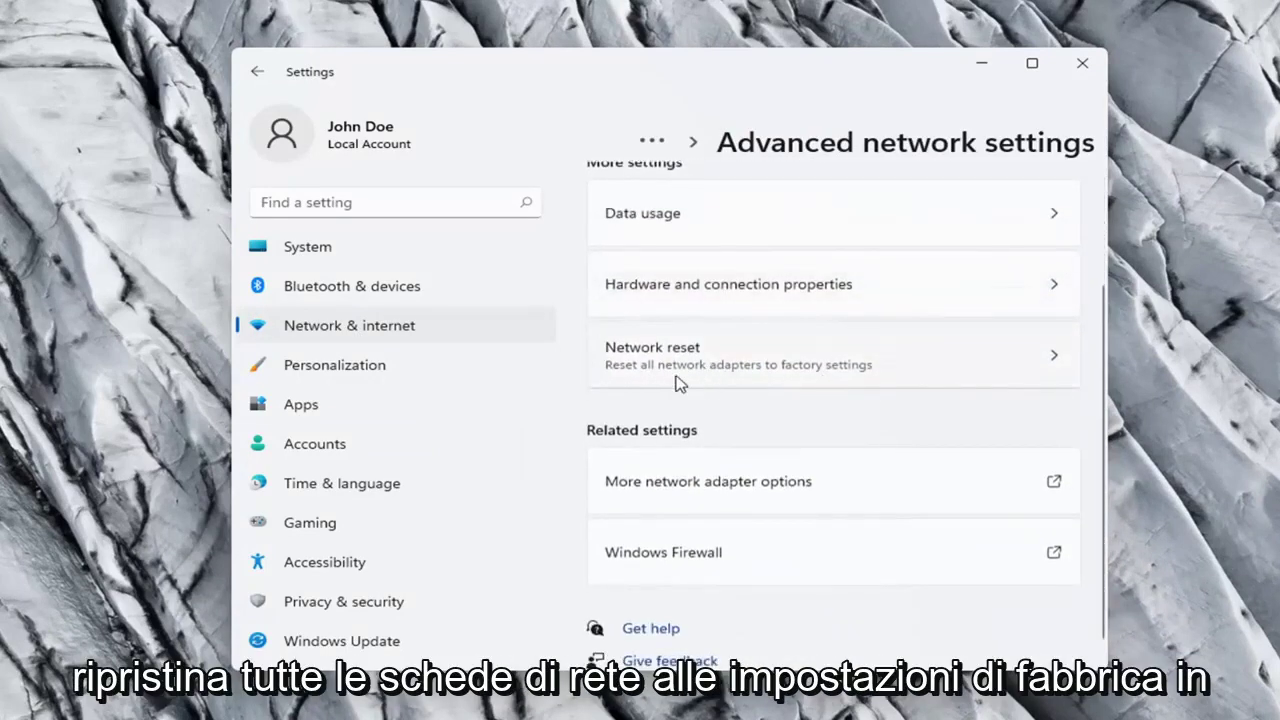
click(896, 379)
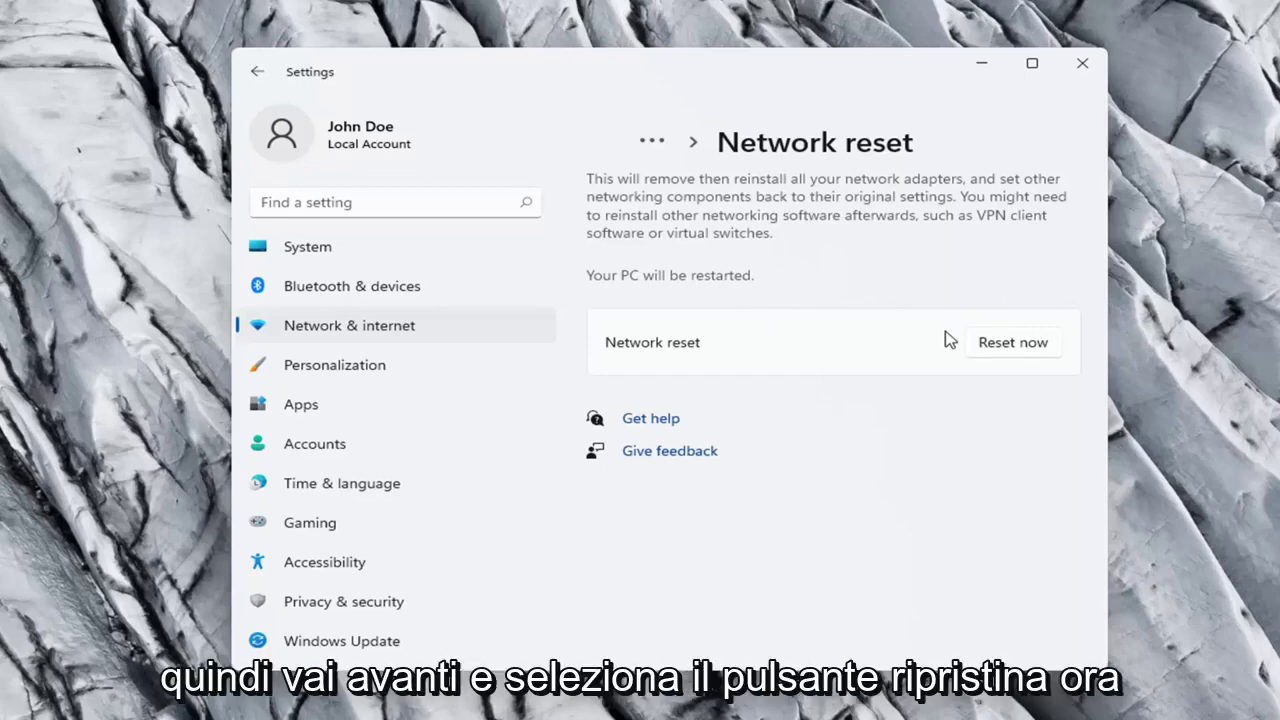
click(1021, 347)
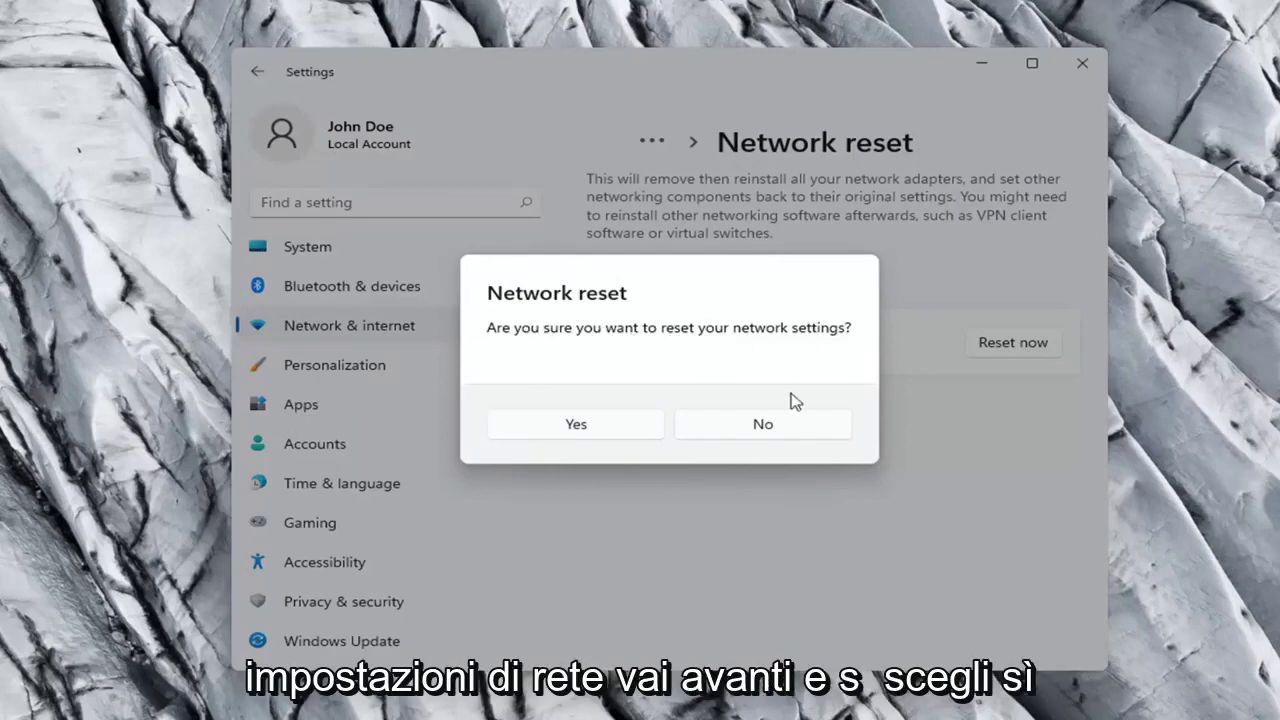
click(589, 432)
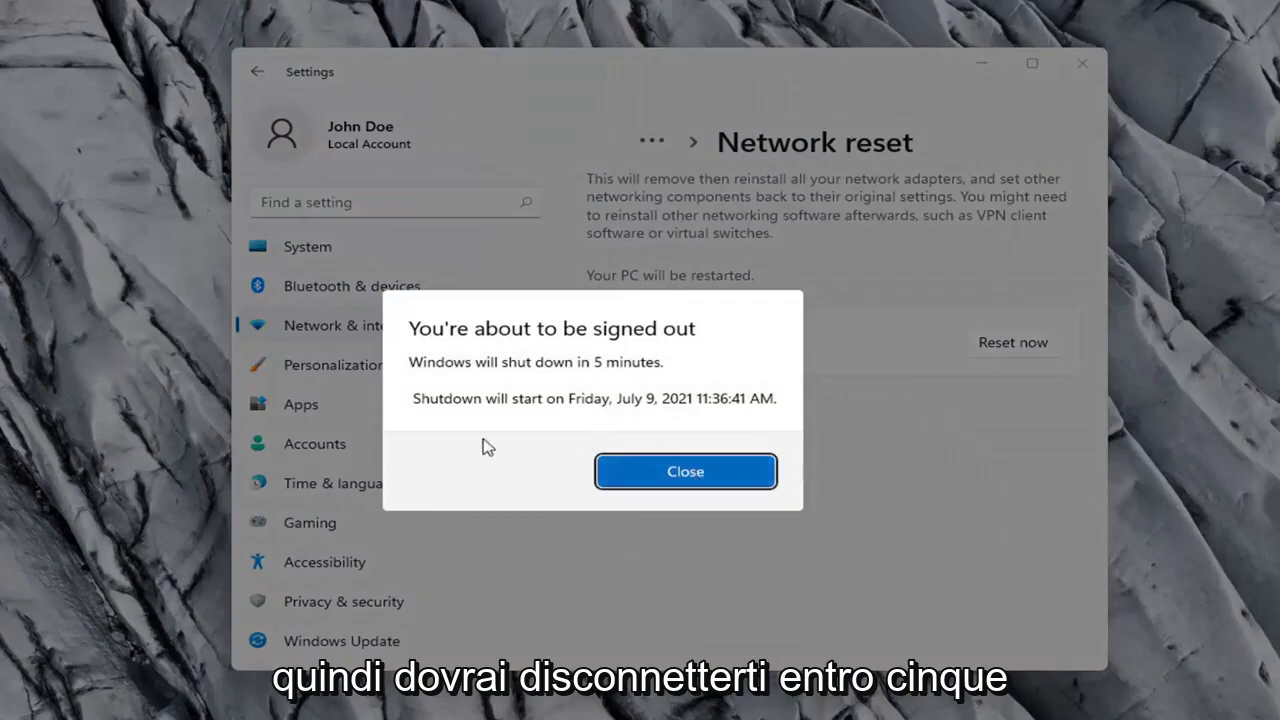
click(655, 478)
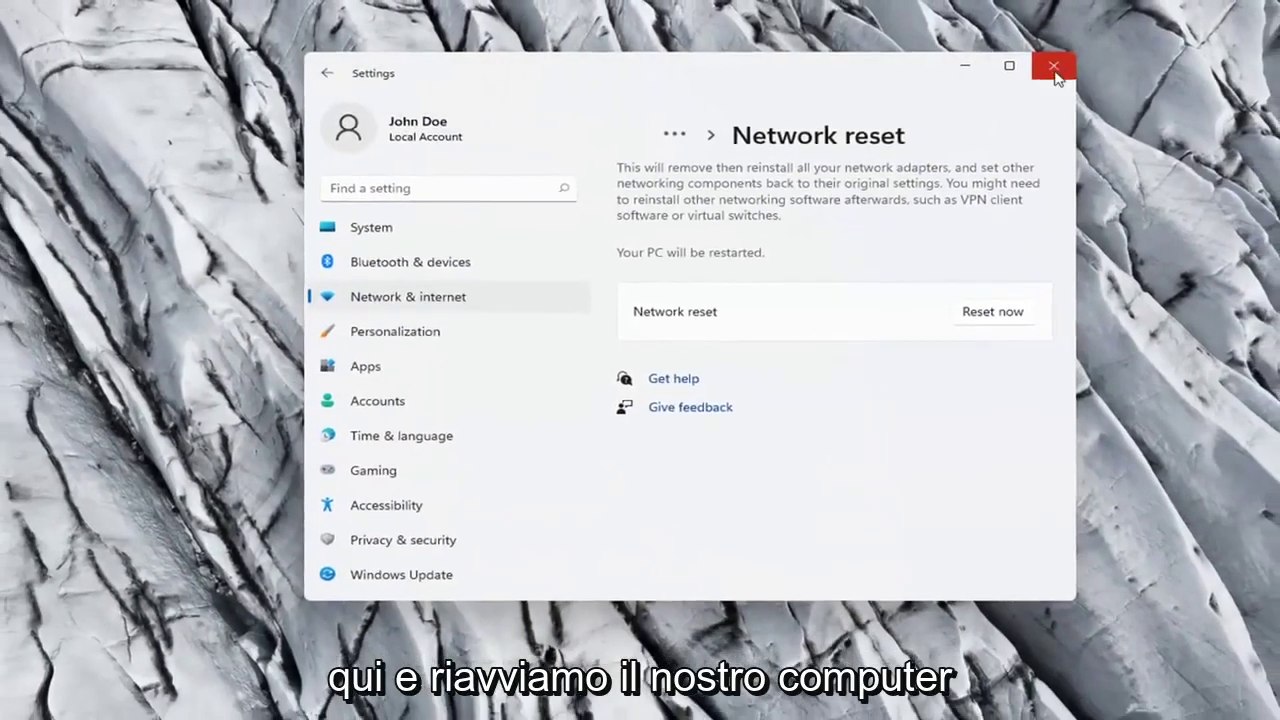
- Close Settings and open the shut down or sign out options for restarting the computer
click(1065, 64)
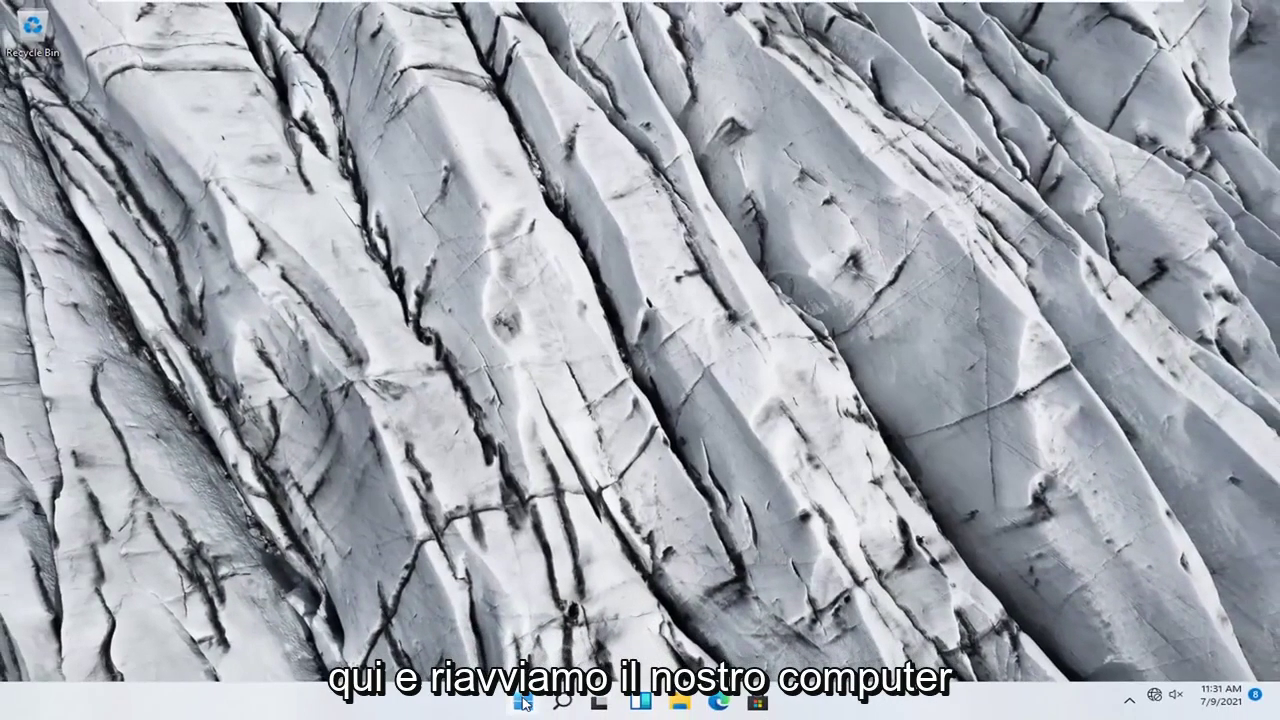
right_click(522, 702)
mouse_move(522, 641)
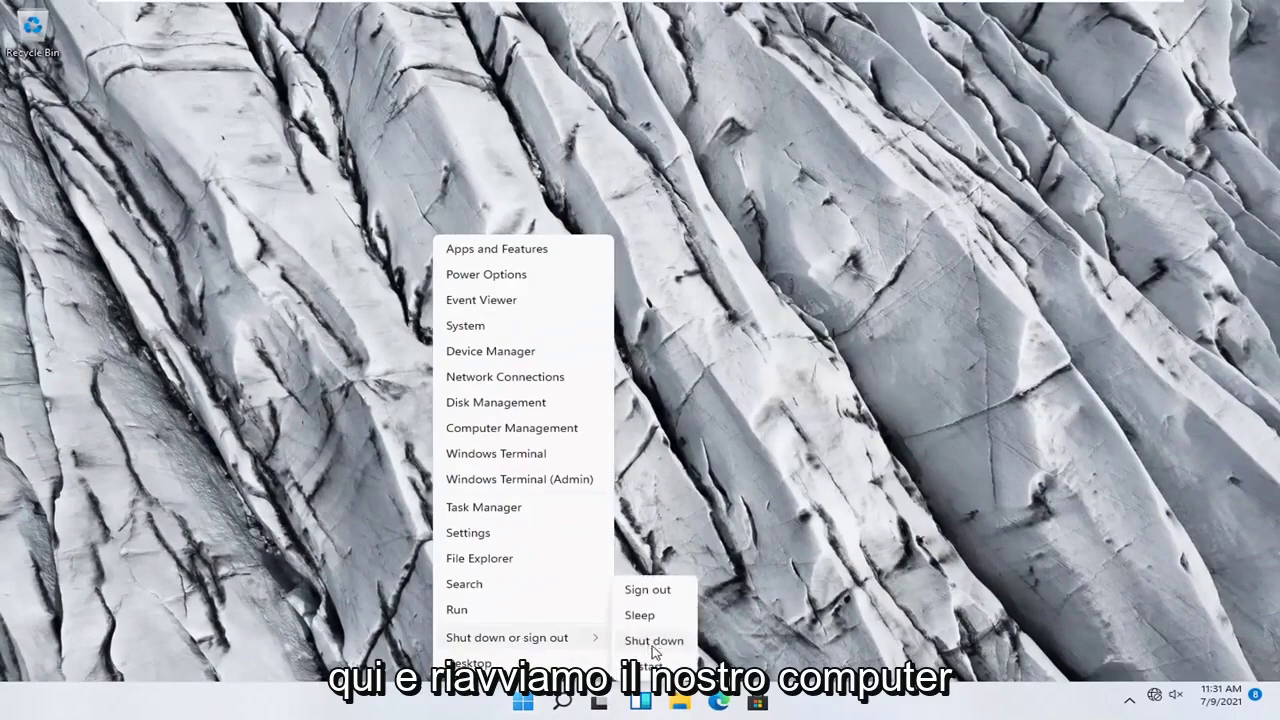